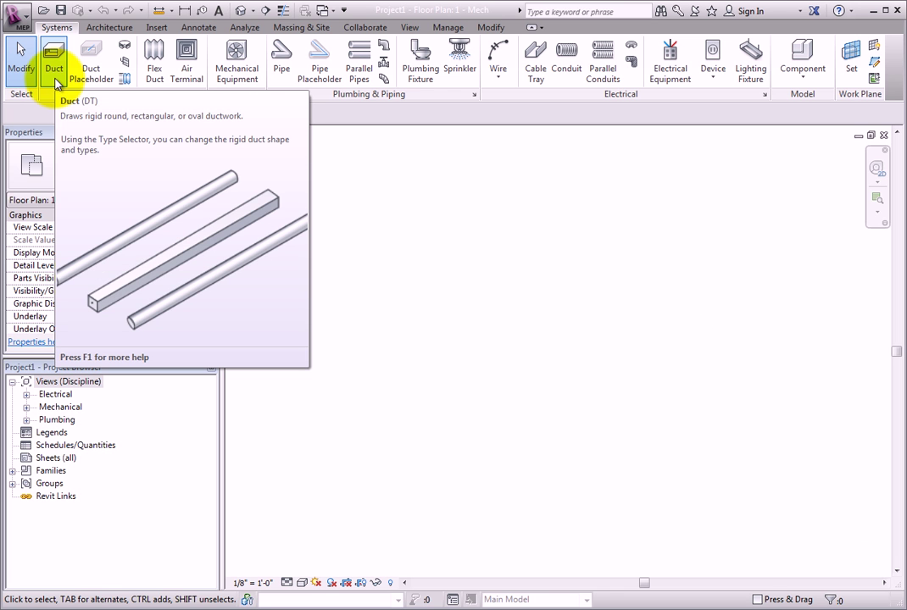
# Step: Start the Duct tool and review the available oval, rectangular and round duct types
pyautogui.click(54, 67)
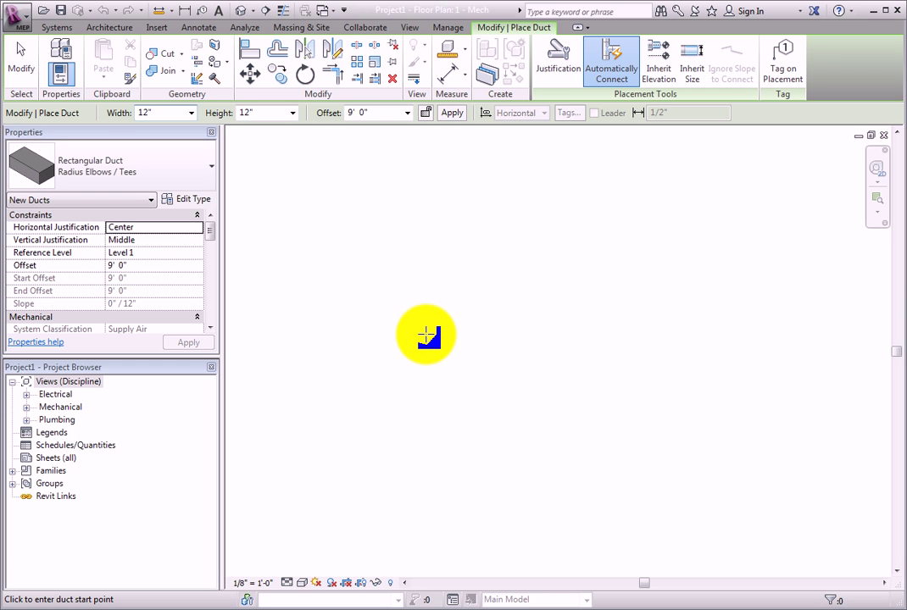
pyautogui.moveTo(210, 229)
pyautogui.mouseDown()
pyautogui.moveTo(212, 302)
pyautogui.moveTo(202, 209)
pyautogui.mouseUp()
pyautogui.click(203, 182)
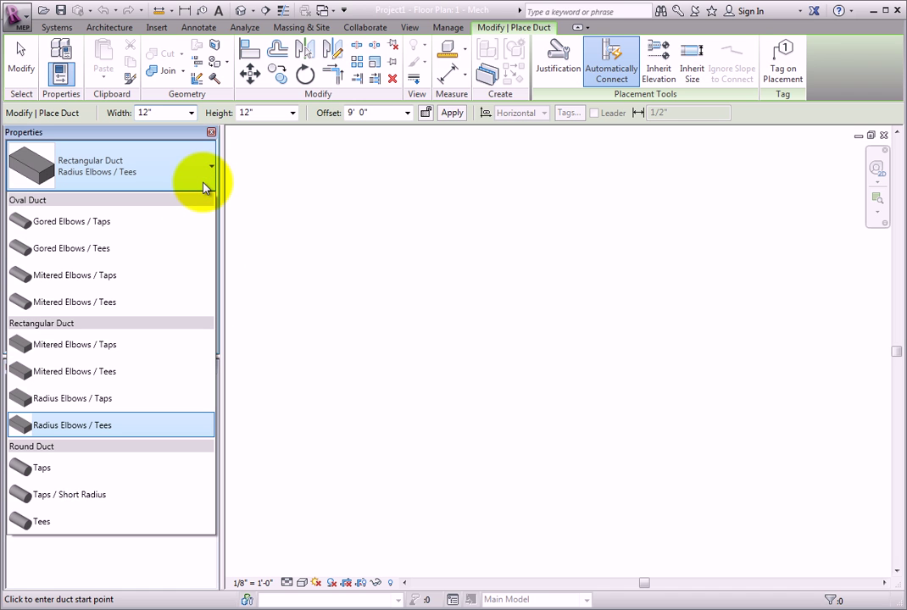
pyautogui.click(204, 185)
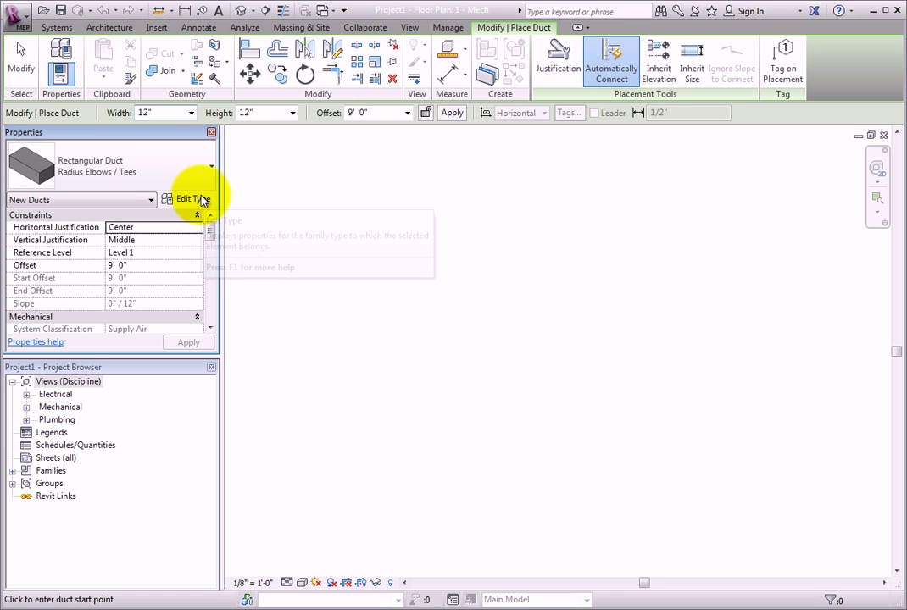
# Step: Examine the rectangular duct's type properties, switching to Mitered Elbows / Taps and reviewing the available families and types
pyautogui.click(200, 199)
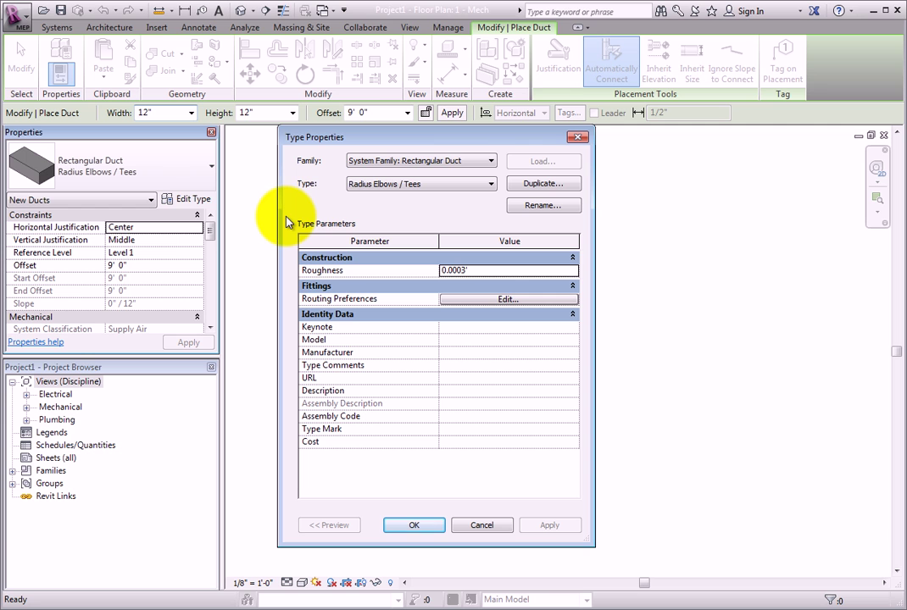
pyautogui.click(488, 161)
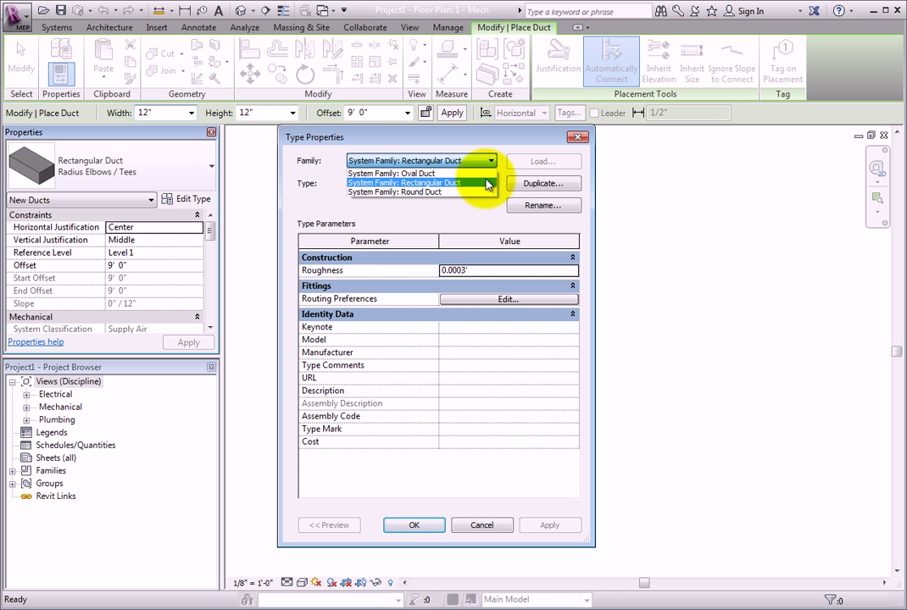
pyautogui.click(488, 183)
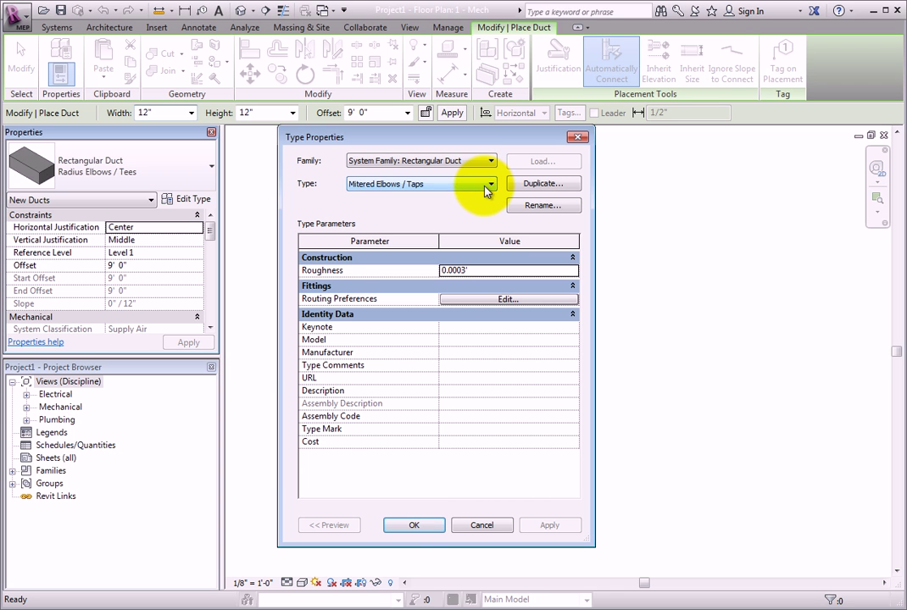
pyautogui.click(486, 185)
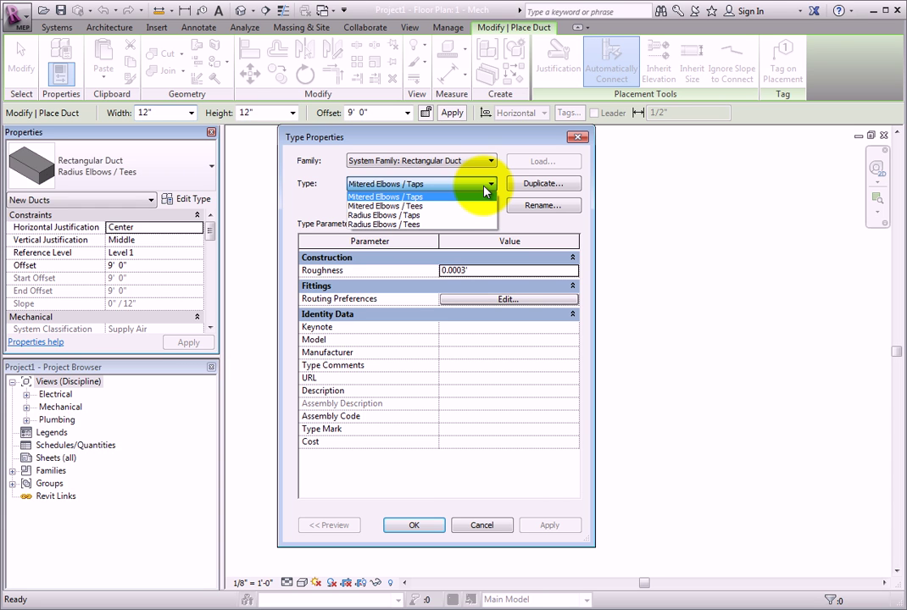
pyautogui.click(485, 188)
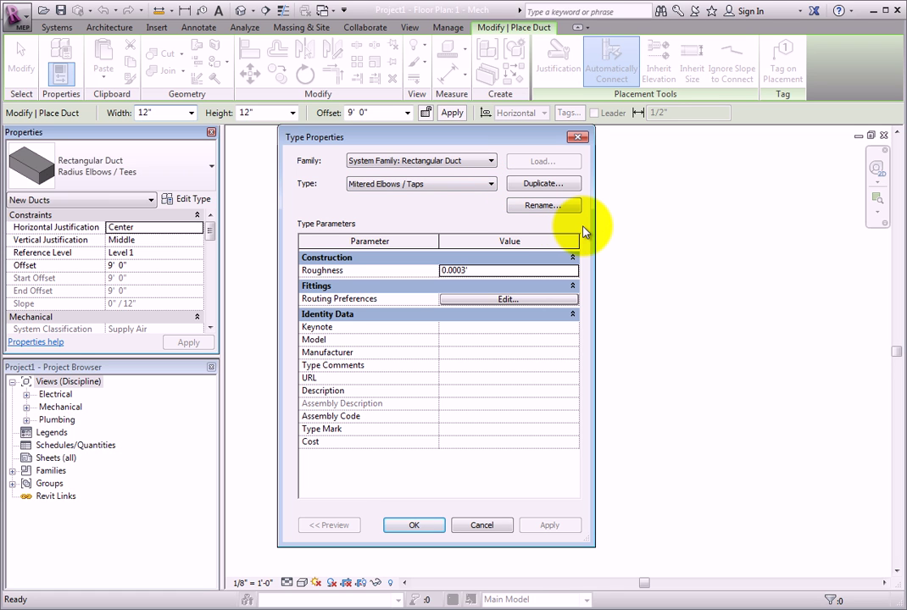
# Step: Examine the routing preferences and roughness of the Mitered Elbows / Taps duct type, leaving the type properties without saving
pyautogui.click(533, 302)
pyautogui.moveTo(220, 175); pyautogui.dragTo(488, 198)
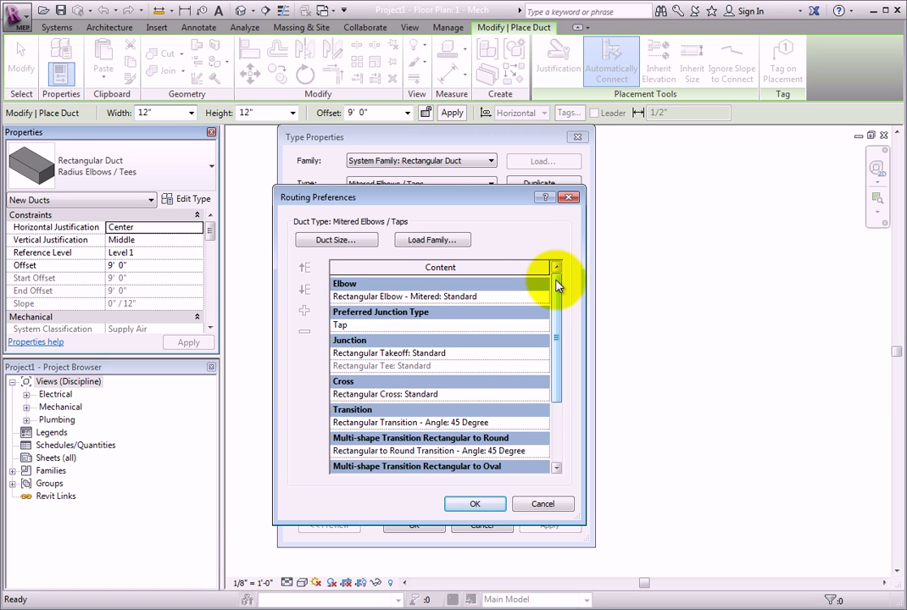
pyautogui.moveTo(556, 285)
pyautogui.mouseDown()
pyautogui.moveTo(552, 364)
pyautogui.moveTo(567, 277)
pyautogui.mouseUp()
pyautogui.click(543, 504)
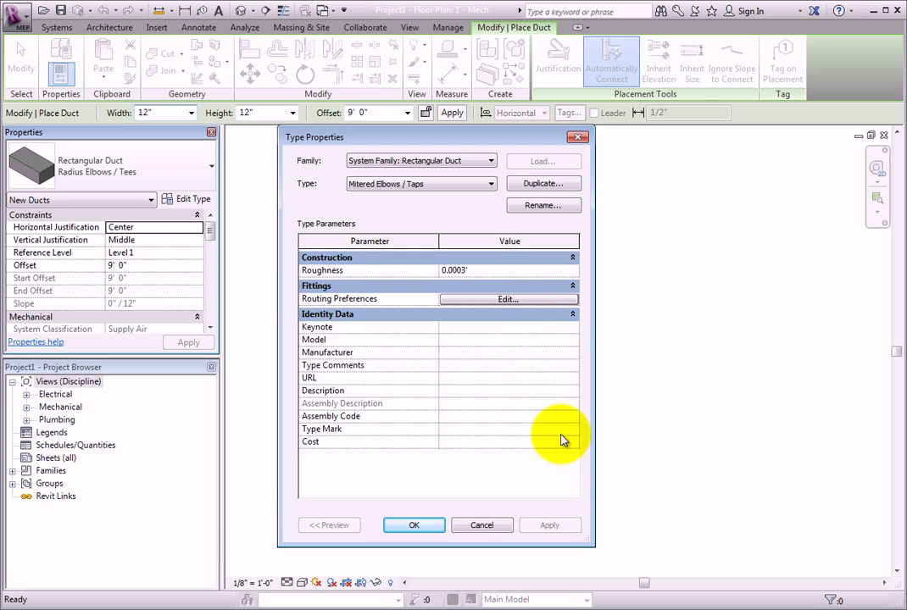
pyautogui.click(475, 269)
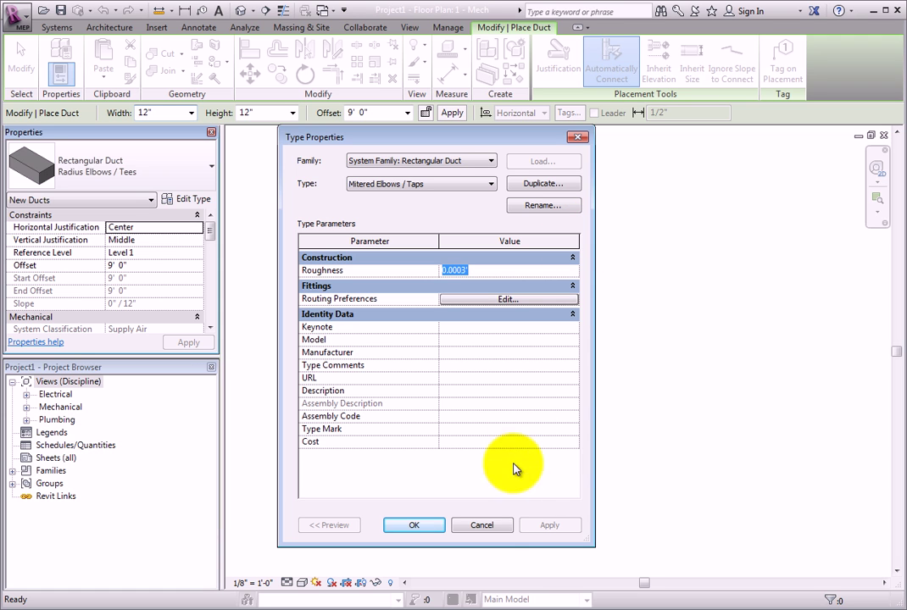
pyautogui.click(482, 526)
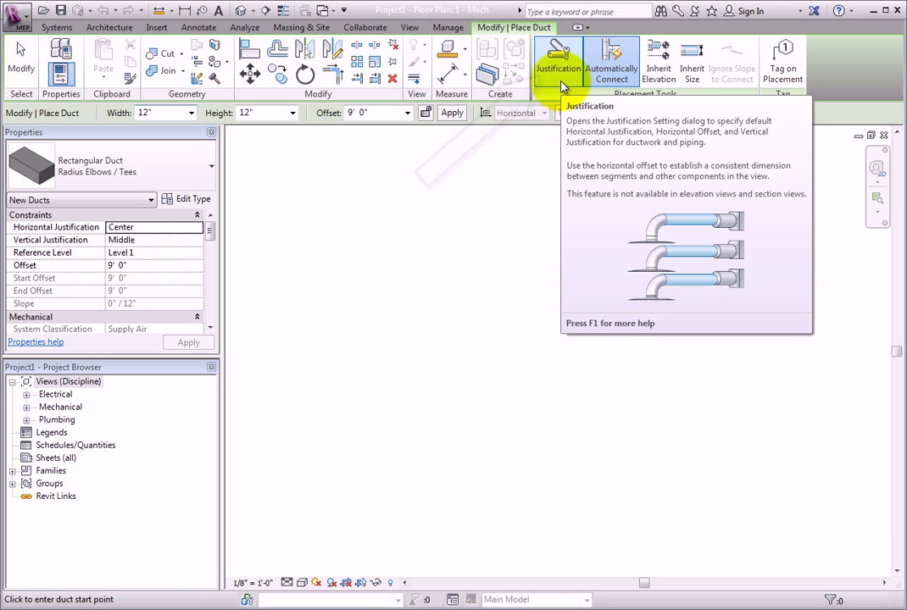
# Step: Examine the duct justification settings, including the horizontal and vertical justification options and the horizontal offset, without saving
pyautogui.click(559, 72)
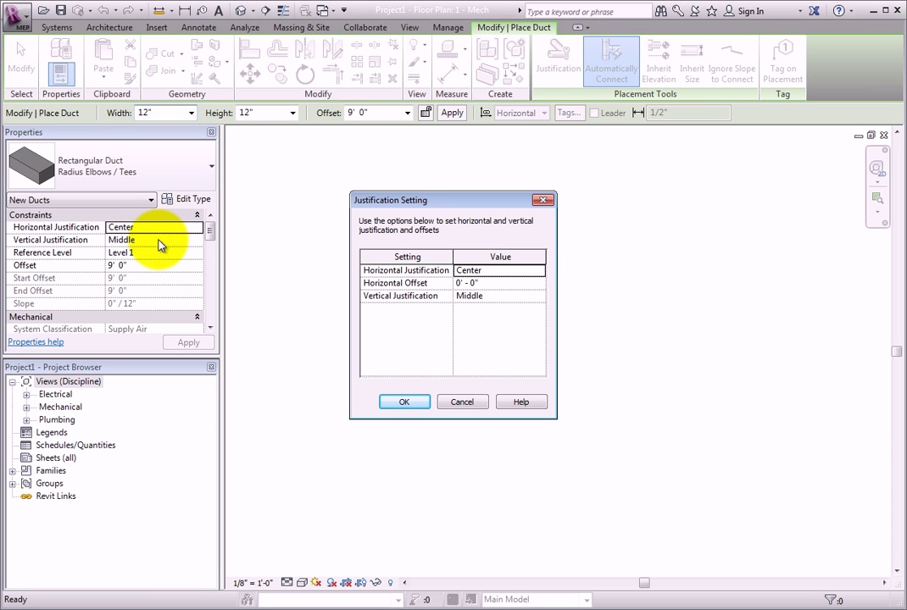
pyautogui.click(520, 280)
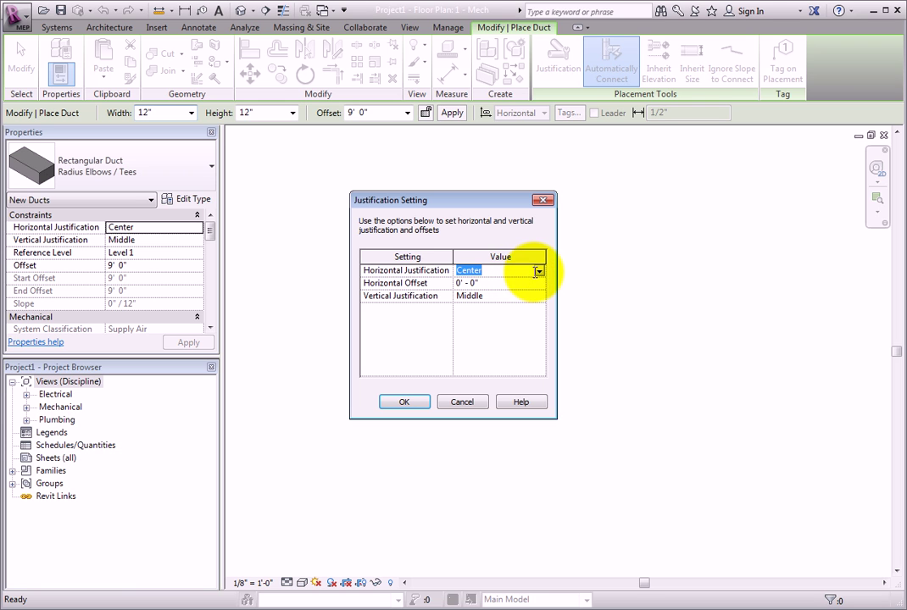
pyautogui.click(530, 283)
pyautogui.click(528, 283)
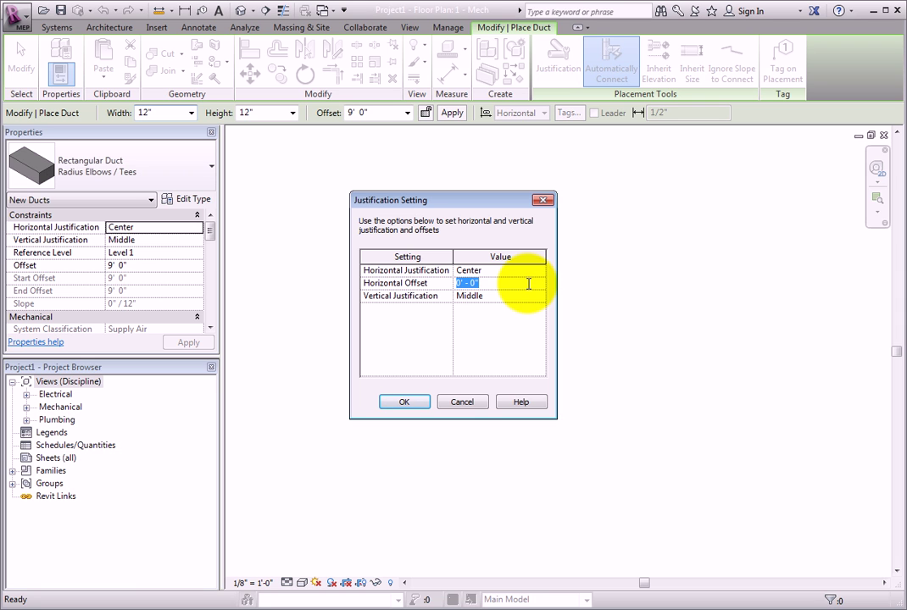
pyautogui.click(531, 269)
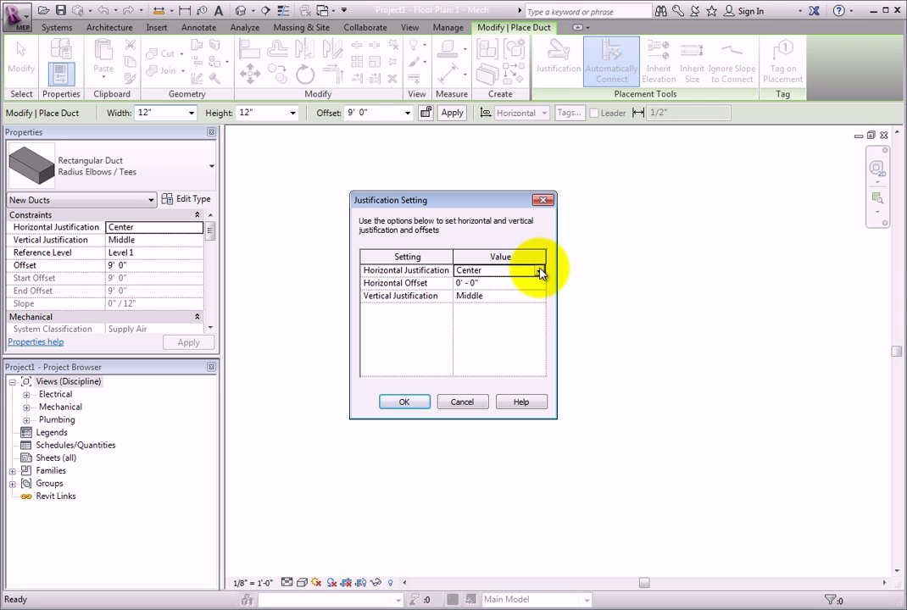
pyautogui.click(540, 270)
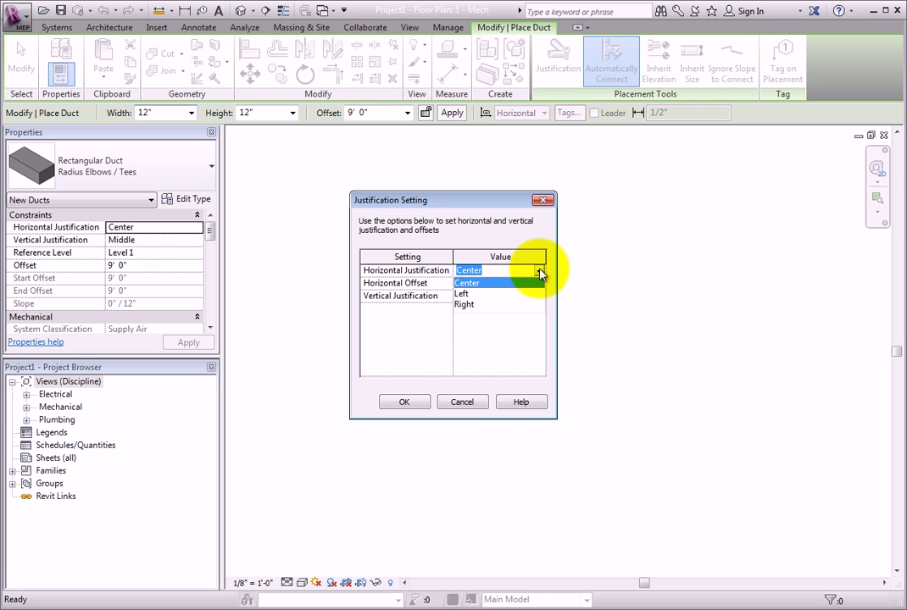
pyautogui.click(540, 270)
pyautogui.click(530, 296)
pyautogui.click(540, 296)
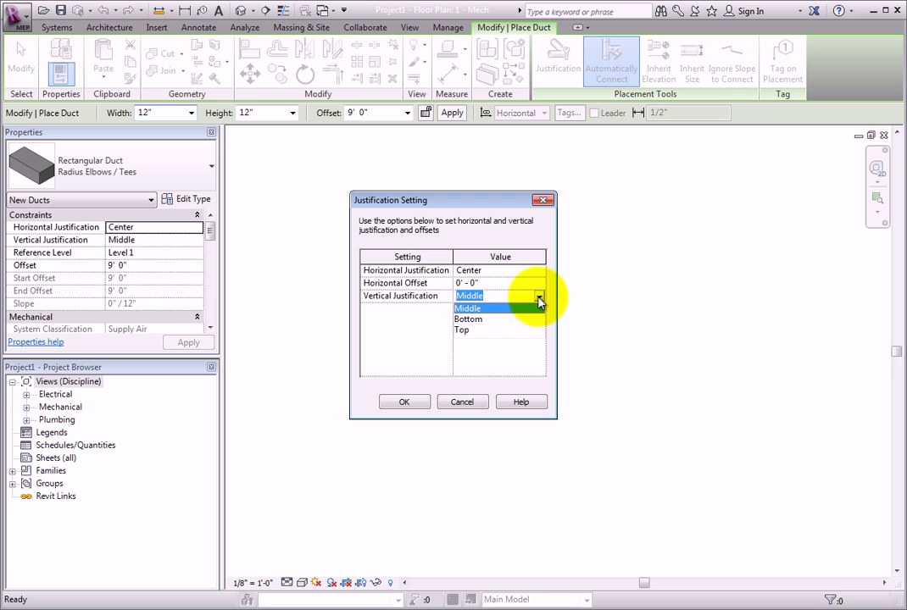
pyautogui.click(539, 299)
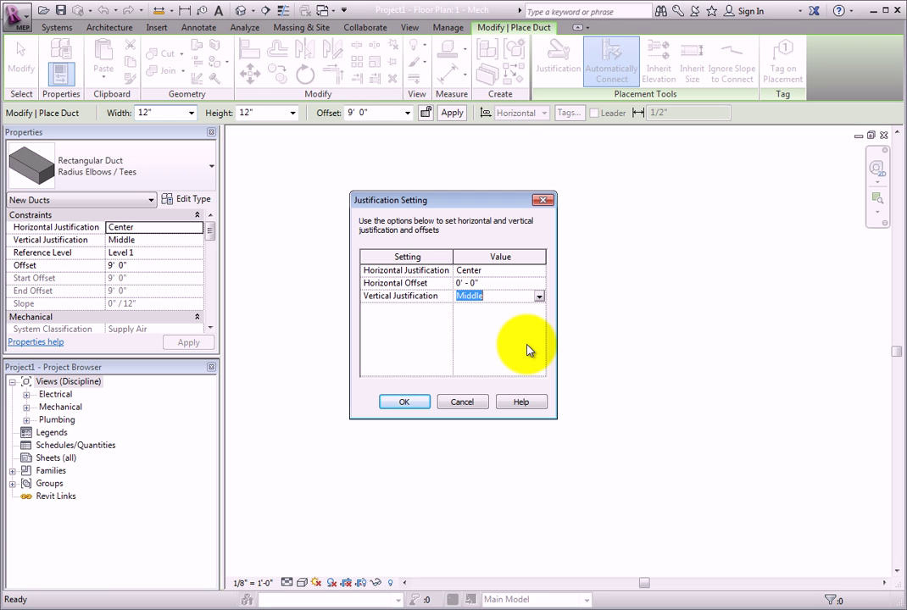
pyautogui.click(462, 403)
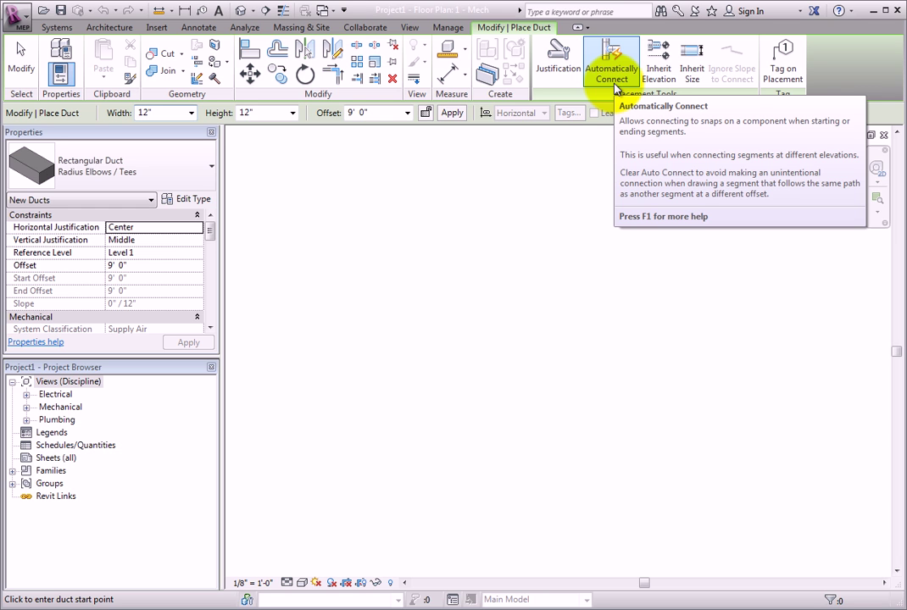
# Step: Switch the duct type to Round Duct: Taps
pyautogui.click(657, 89)
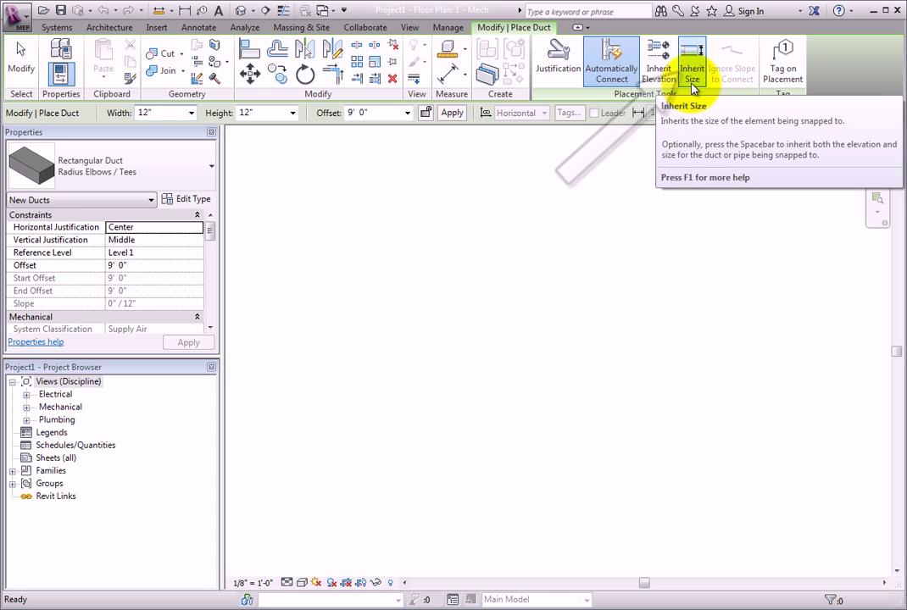
pyautogui.click(693, 89)
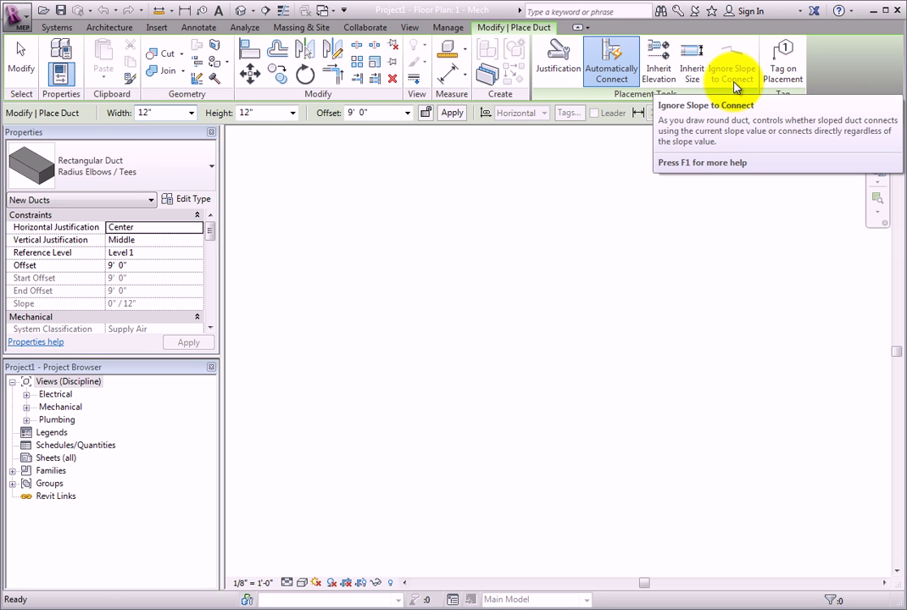
pyautogui.click(165, 167)
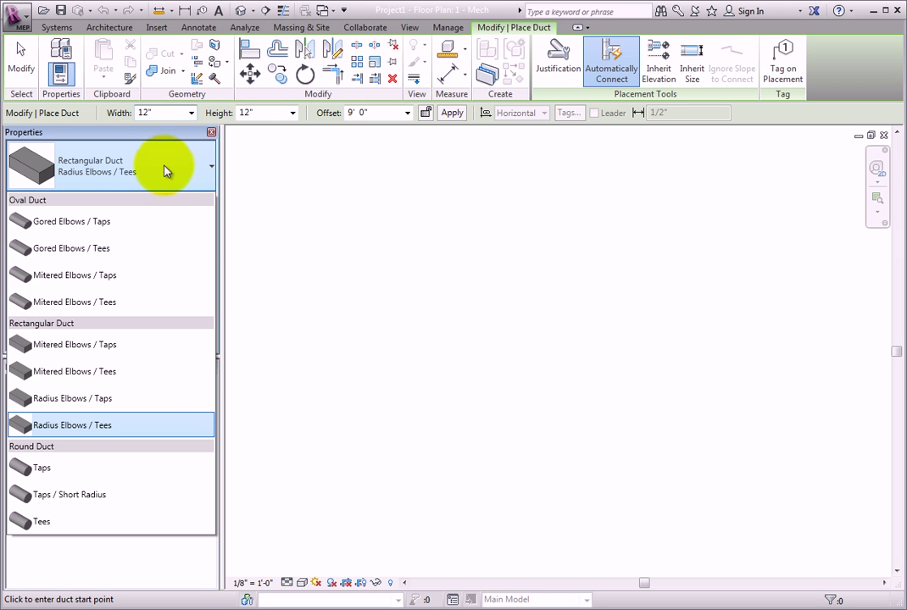
pyautogui.click(106, 467)
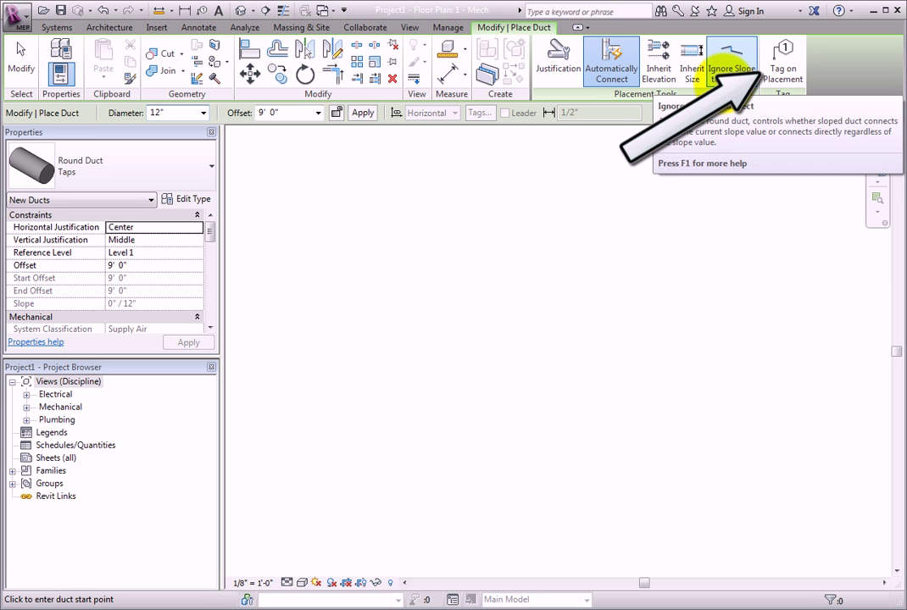
# Step: Turn on Tag on Placement for the new ducts and keep the tag orientation Horizontal
pyautogui.click(784, 81)
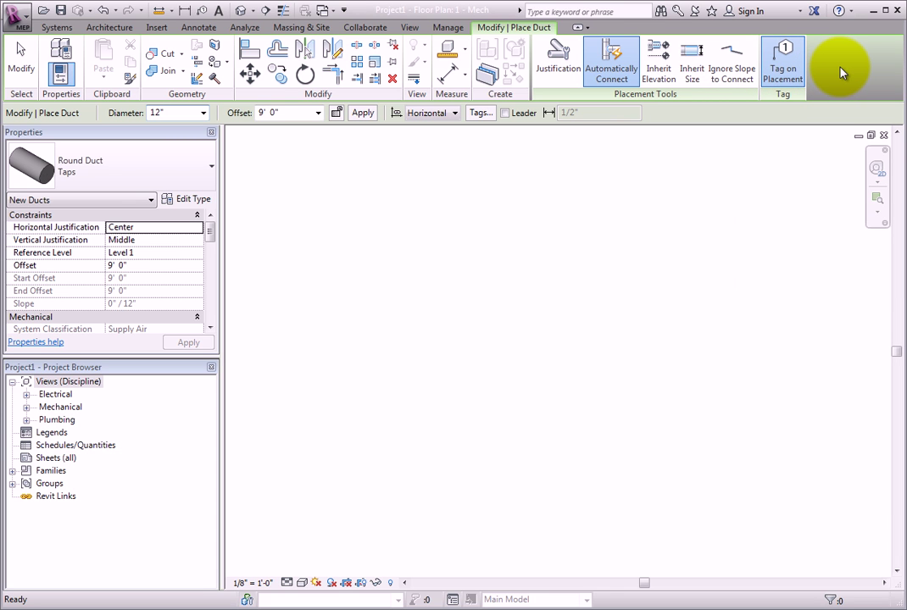
pyautogui.click(783, 76)
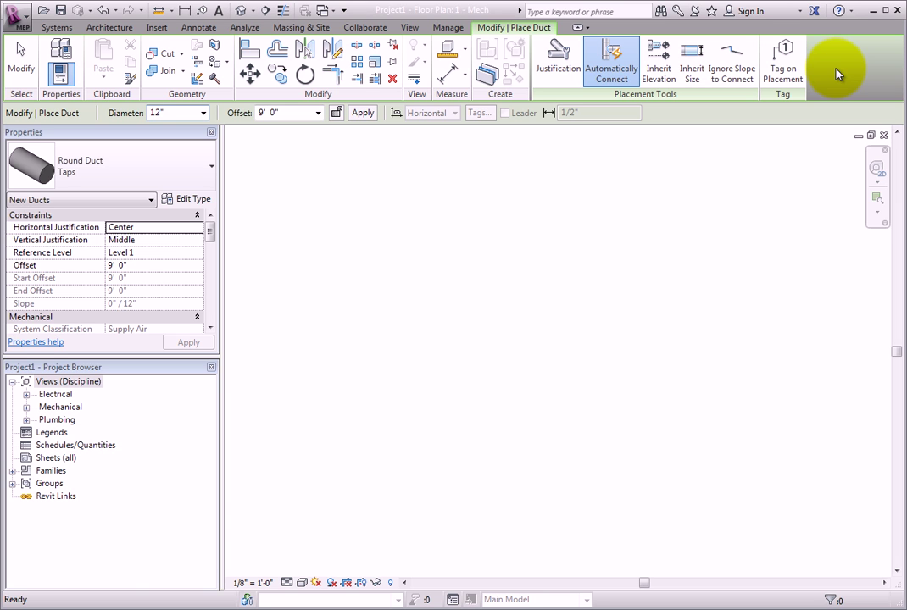
pyautogui.click(793, 78)
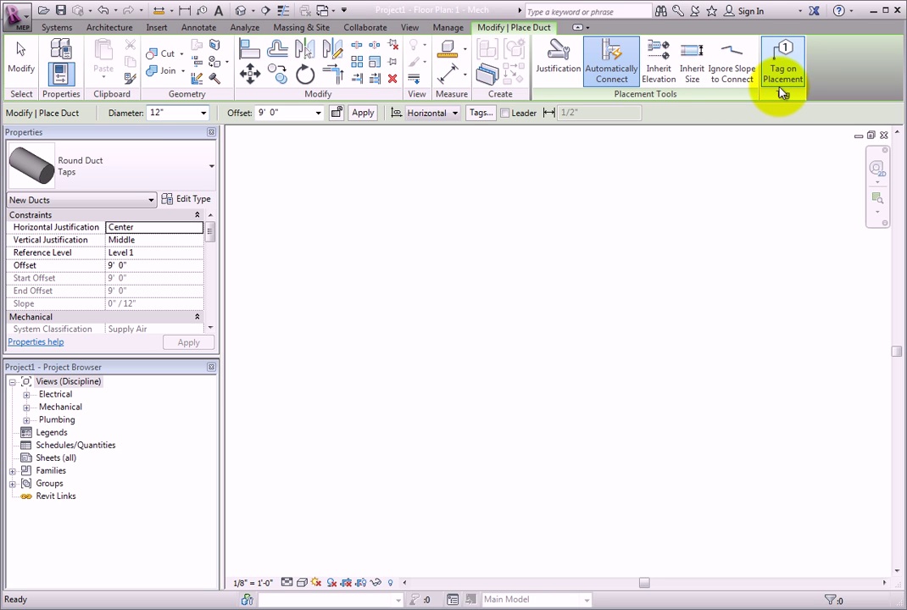
pyautogui.click(443, 114)
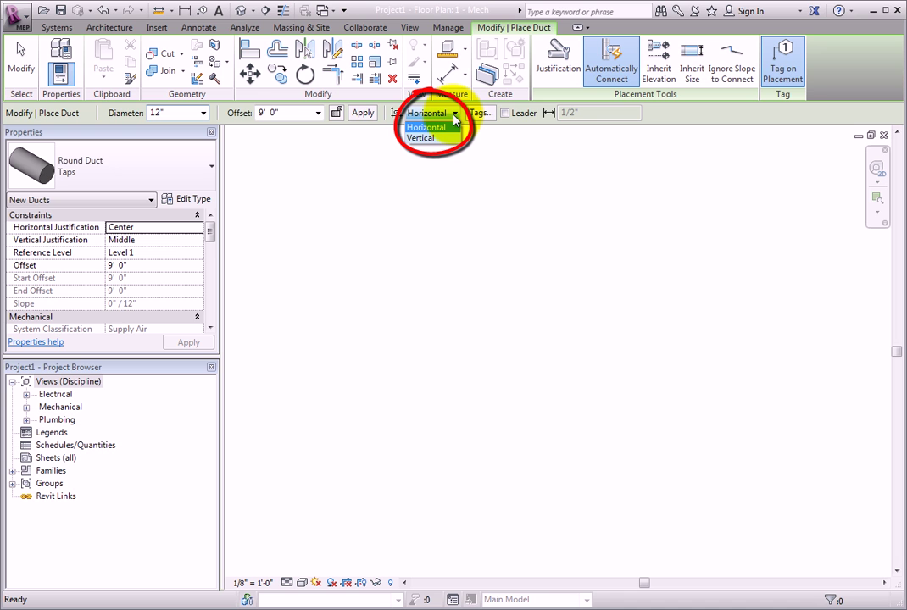
pyautogui.click(455, 118)
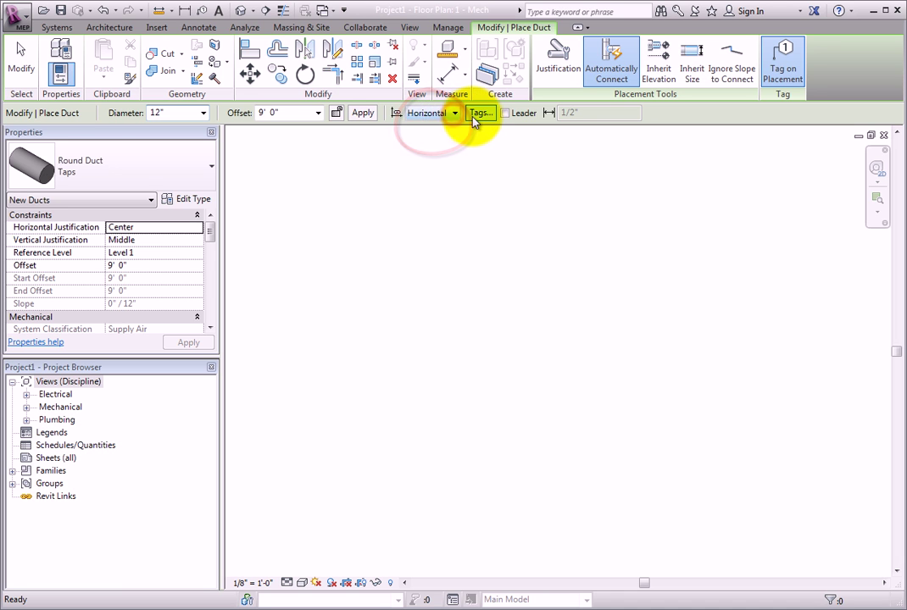
# Step: Examine the loaded tag families available for Ducts/Duct Placeholders and leave the tag list without saving
pyautogui.click(479, 114)
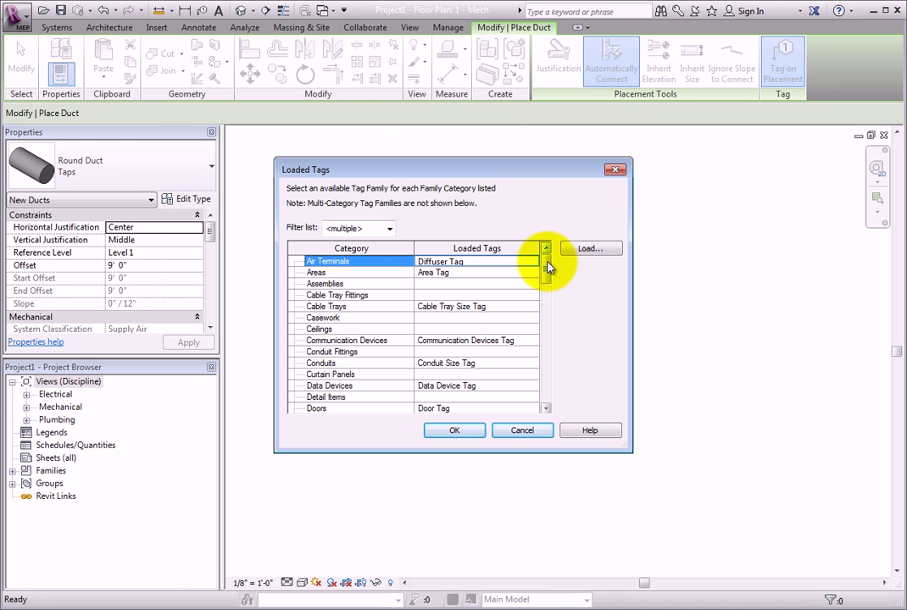
pyautogui.moveTo(546, 266); pyautogui.dragTo(545, 292)
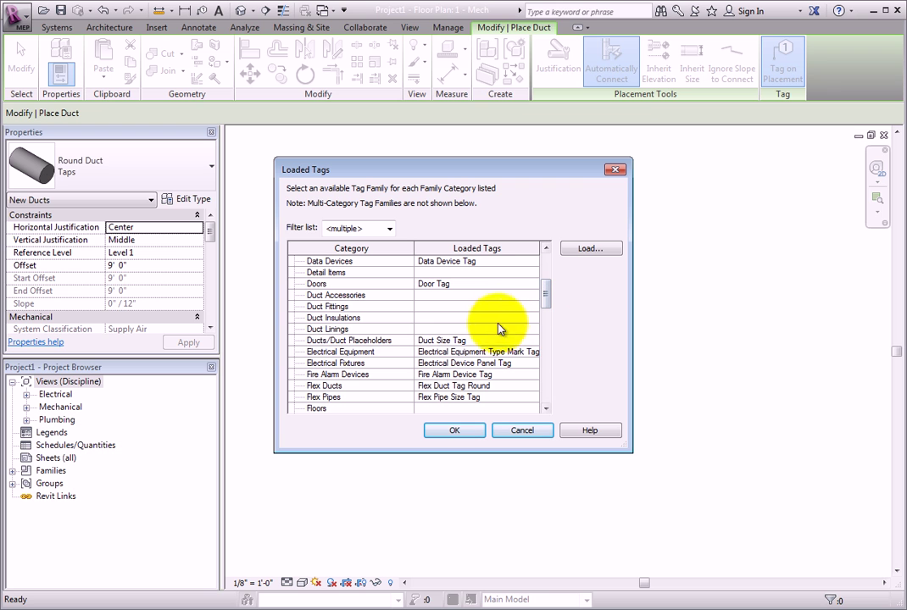
pyautogui.click(519, 341)
pyautogui.click(532, 342)
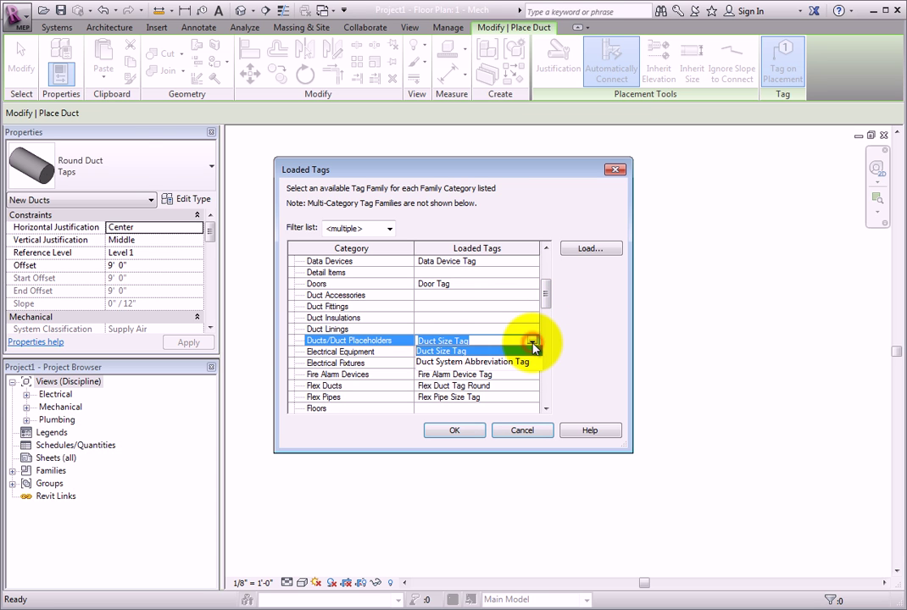
pyautogui.click(535, 349)
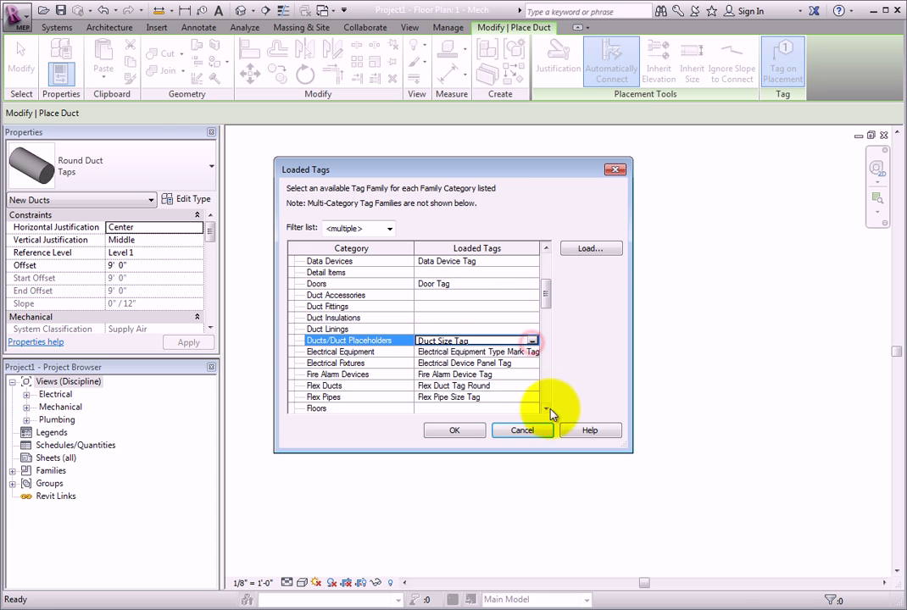
pyautogui.click(532, 431)
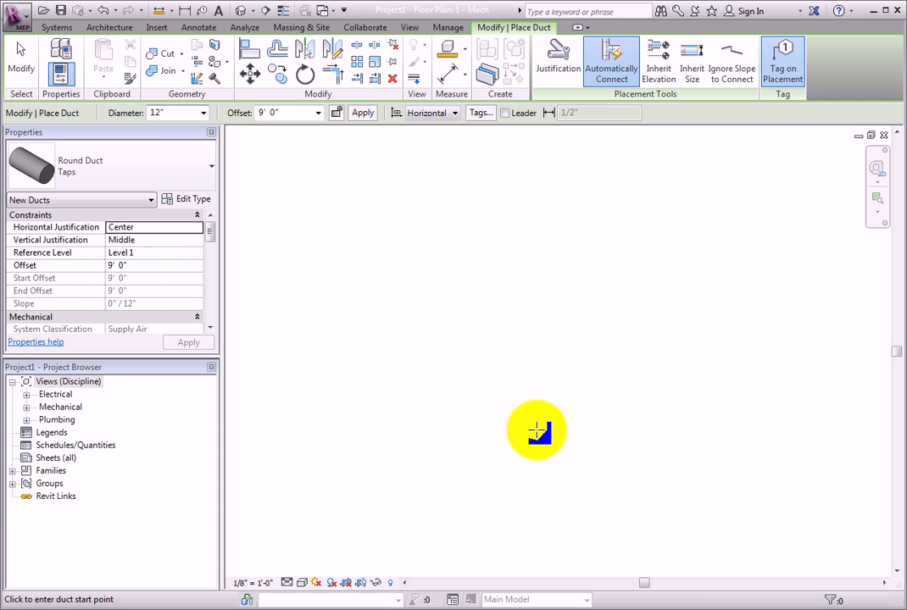
# Step: Turn on the tag leader to examine its length setting, and turn the leader off again
pyautogui.click(505, 114)
pyautogui.click(570, 113)
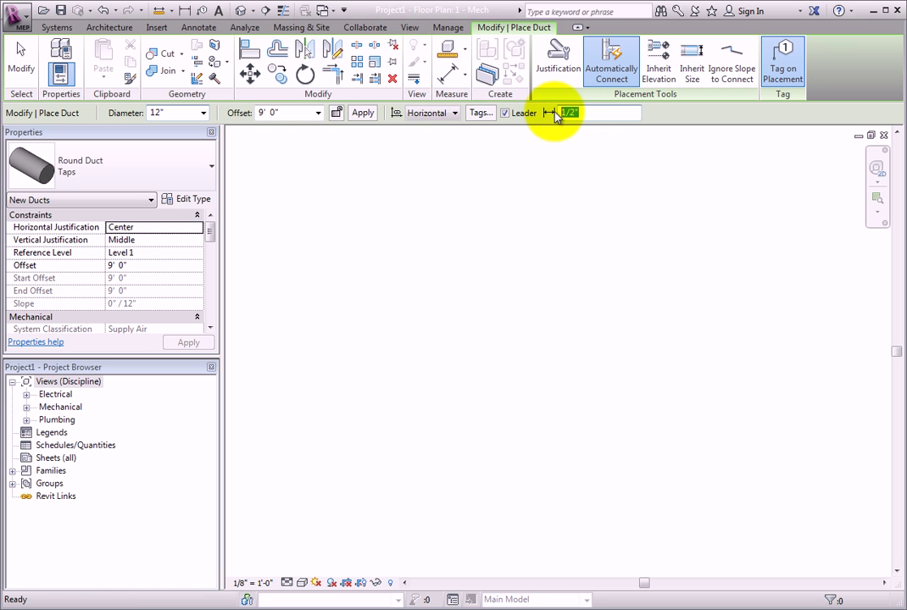
pyautogui.click(505, 113)
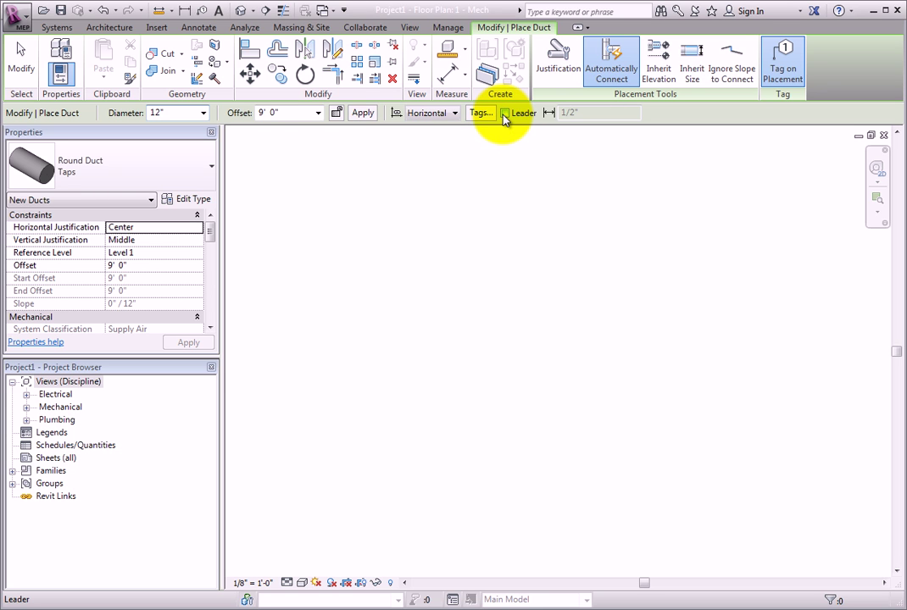
# Step: Switch to Rectangular Duct: Mitered Elbows / Taps and draw a horizontal duct 30 feet long, running rightward from the middle of the plan
pyautogui.click(211, 167)
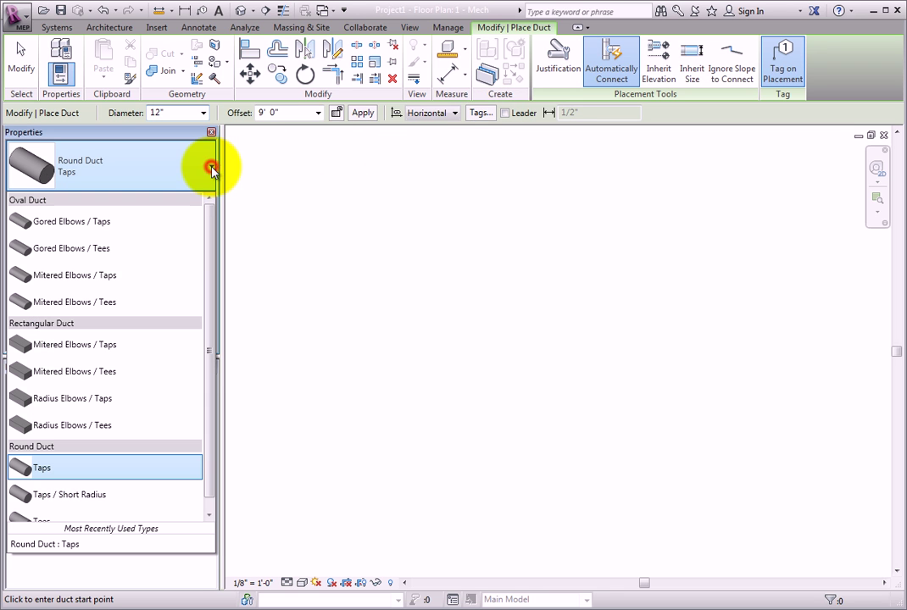
pyautogui.click(138, 354)
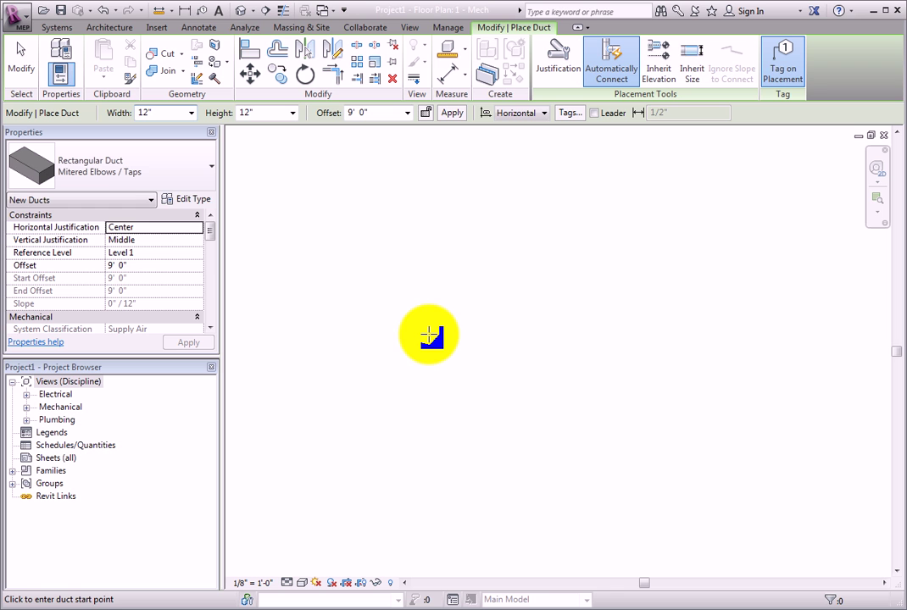
pyautogui.click(416, 322)
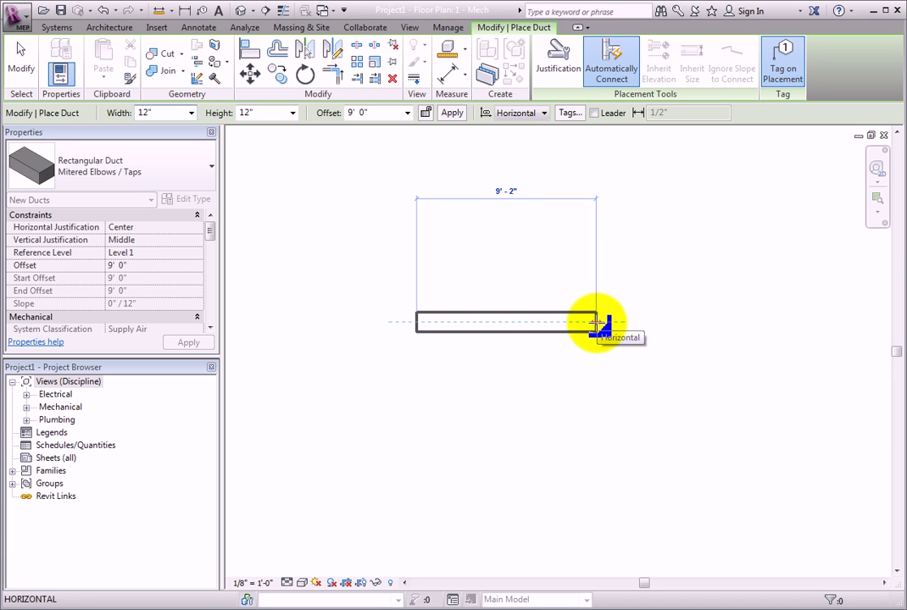
pyautogui.write('30')
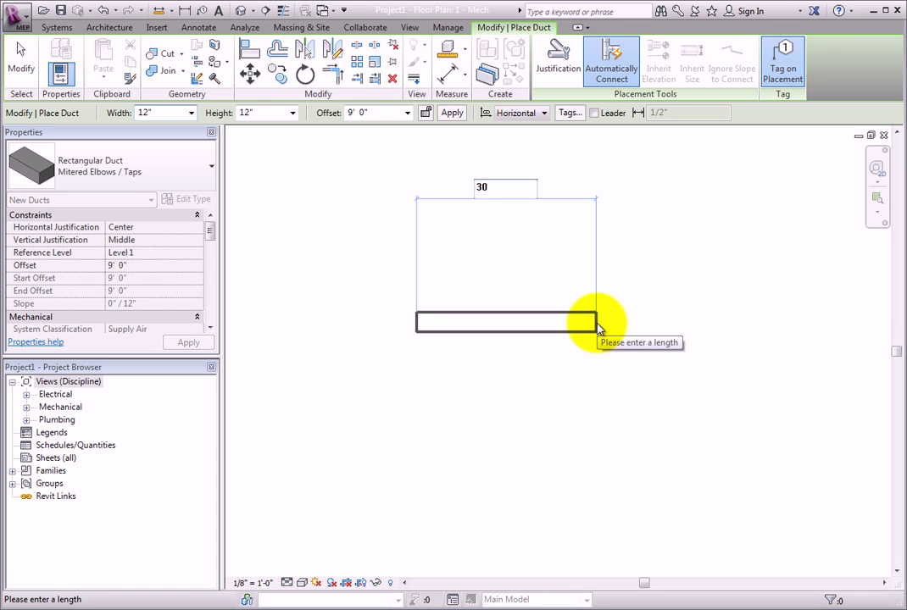
pyautogui.press('Return')
# Step: Continue the run with a vertical duct about 11 feet long going down from the horizontal duct's right end, and finish duct placement
pyautogui.scroll(-2, 596, 321)
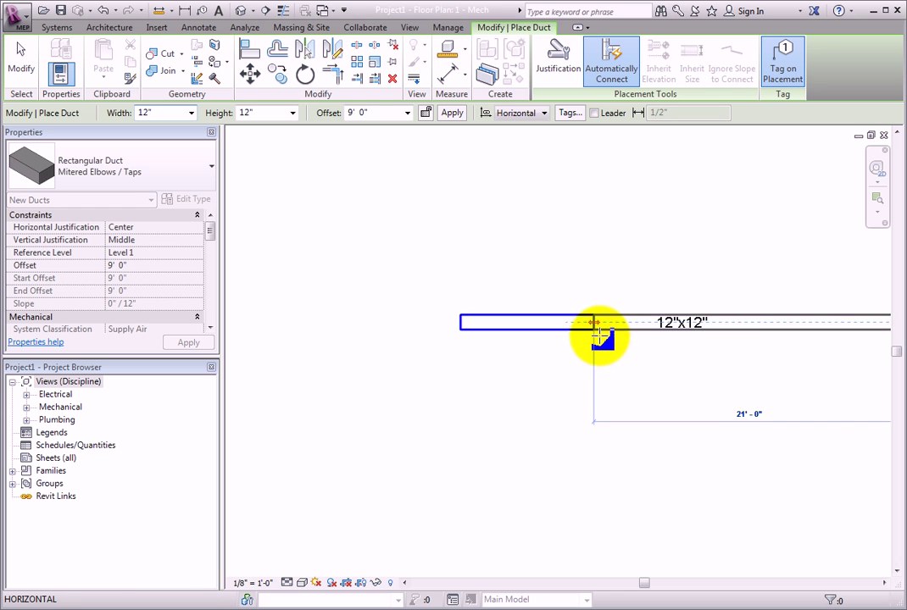
pyautogui.moveTo(610, 360); pyautogui.dragTo(431, 331, button='middle')
pyautogui.scroll(-1, 427, 376)
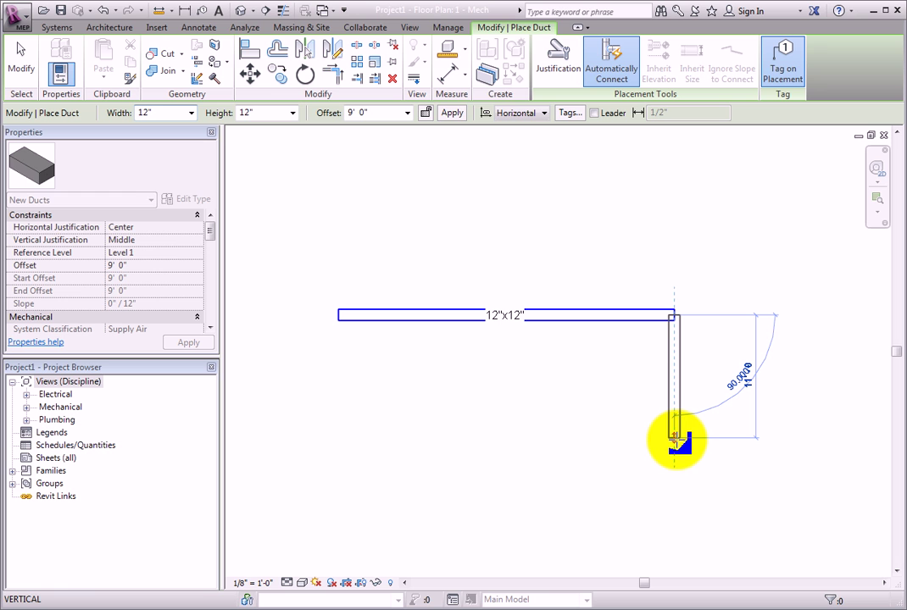
pyautogui.click(675, 437)
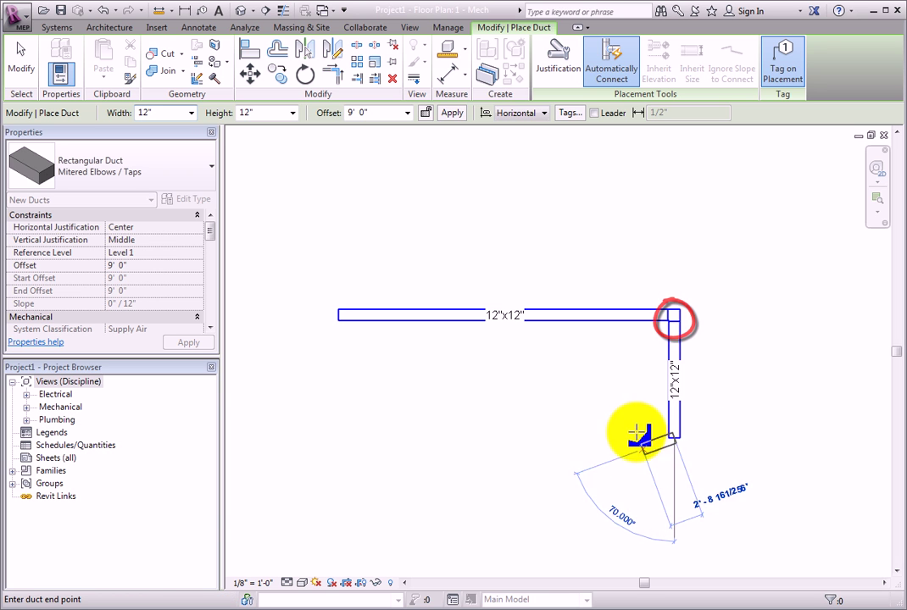
pyautogui.scroll(3, 640, 431)
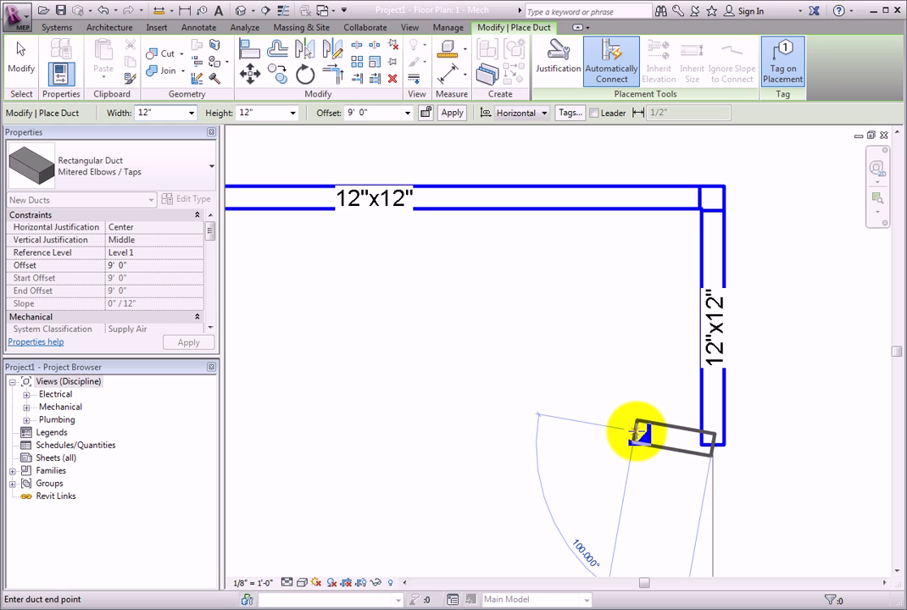
pyautogui.scroll(-2, 637, 434)
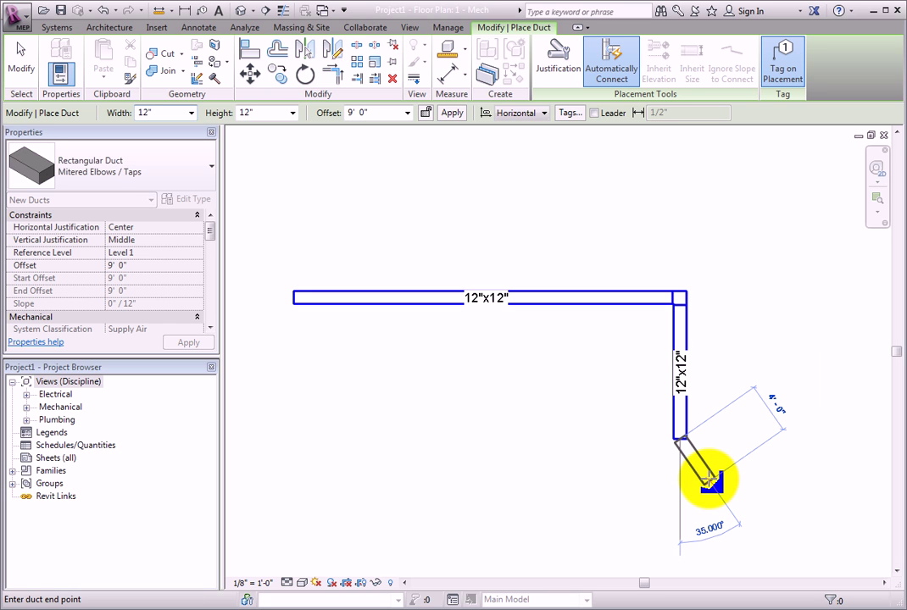
pyautogui.scroll(-1, 710, 481)
pyautogui.press('Escape')
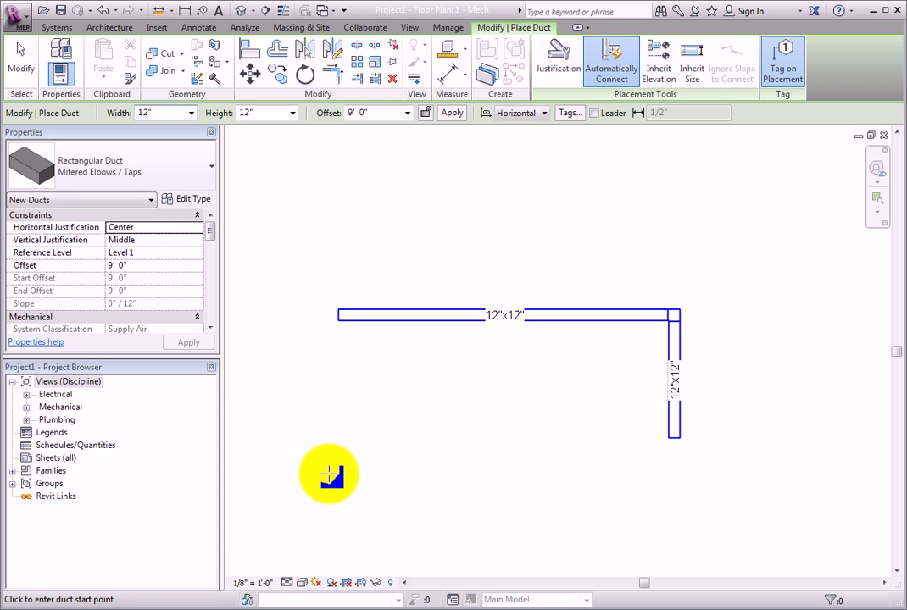
pyautogui.click(22, 66)
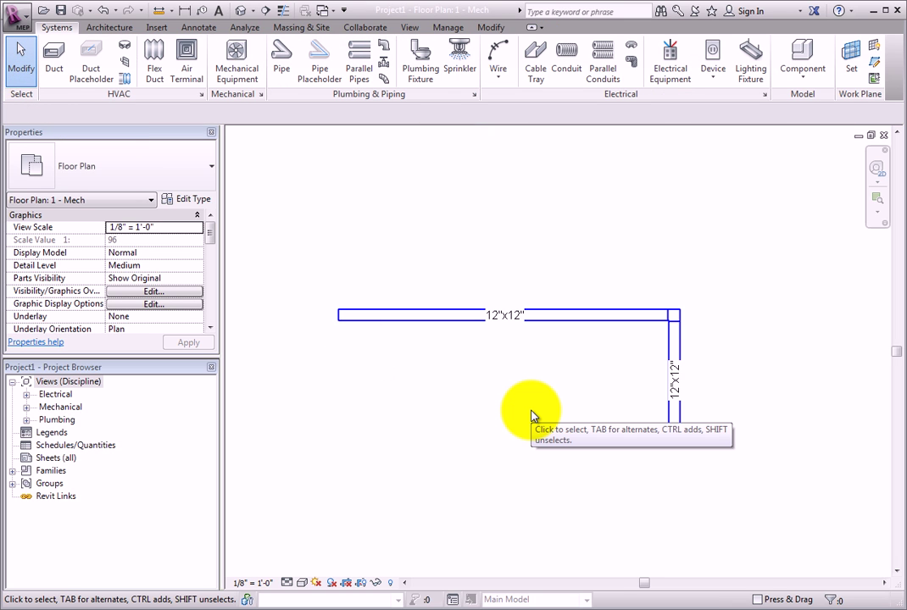
# Step: Select the horizontal duct and examine its mechanical system properties and the duct system it belongs to
pyautogui.click(571, 322)
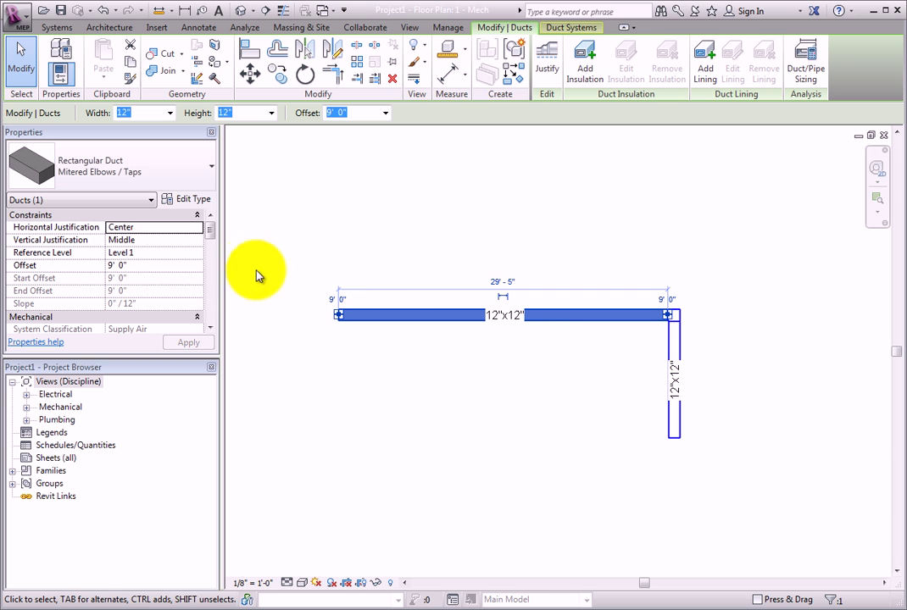
pyautogui.moveTo(210, 233); pyautogui.dragTo(210, 251)
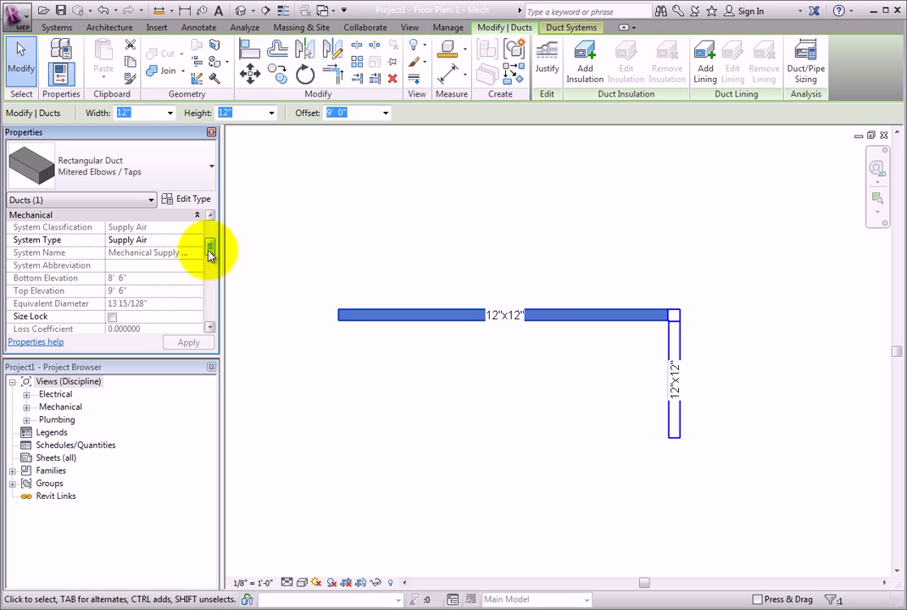
pyautogui.click(559, 32)
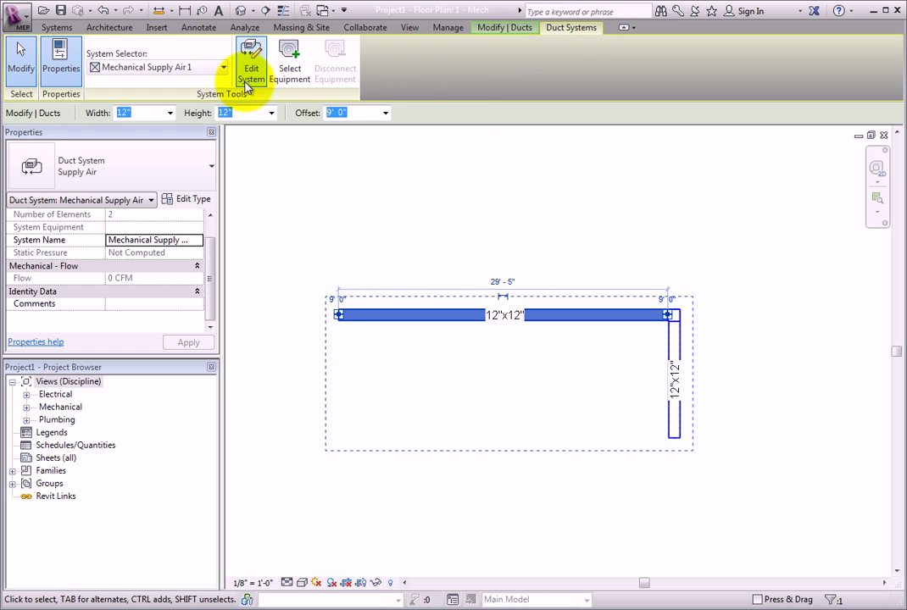